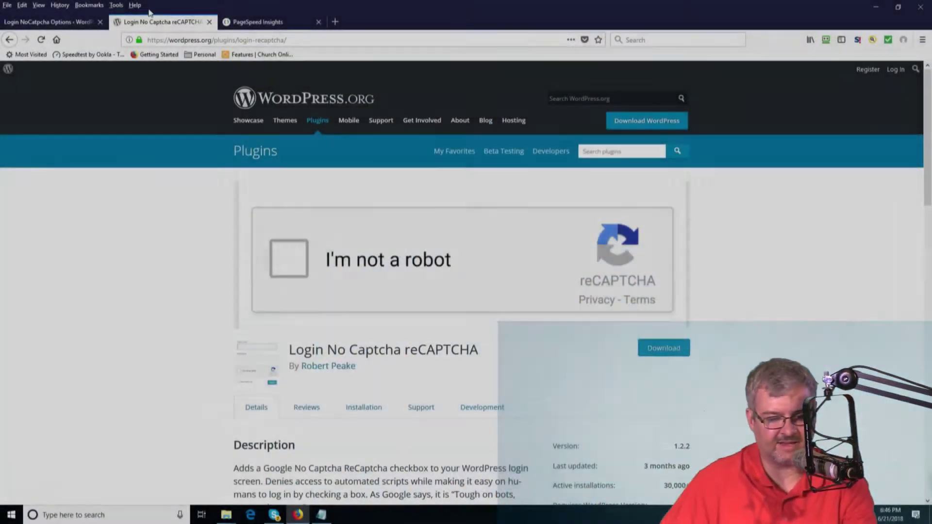
# Scroll the plugin page, then return to the Login NoCaptcha Options settings tab.
pyautogui.scroll(-2, 203, 83)
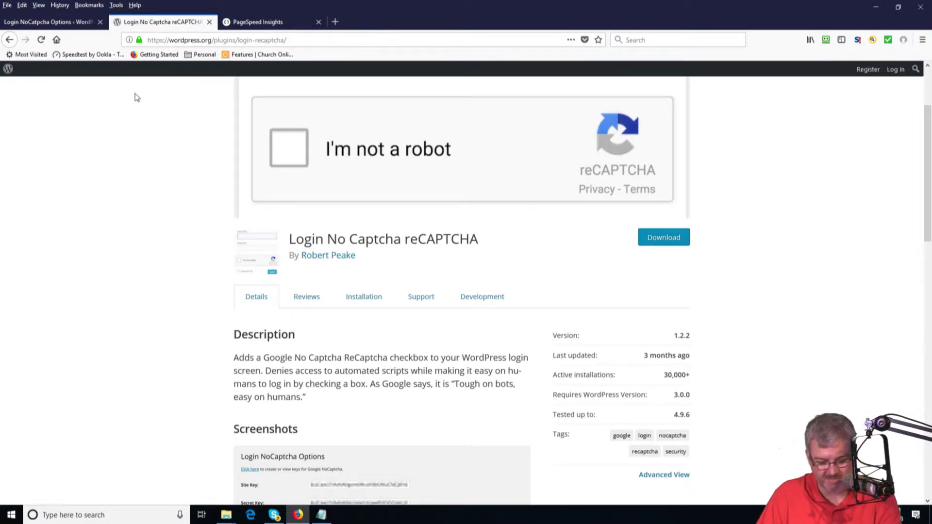
pyautogui.click(48, 21)
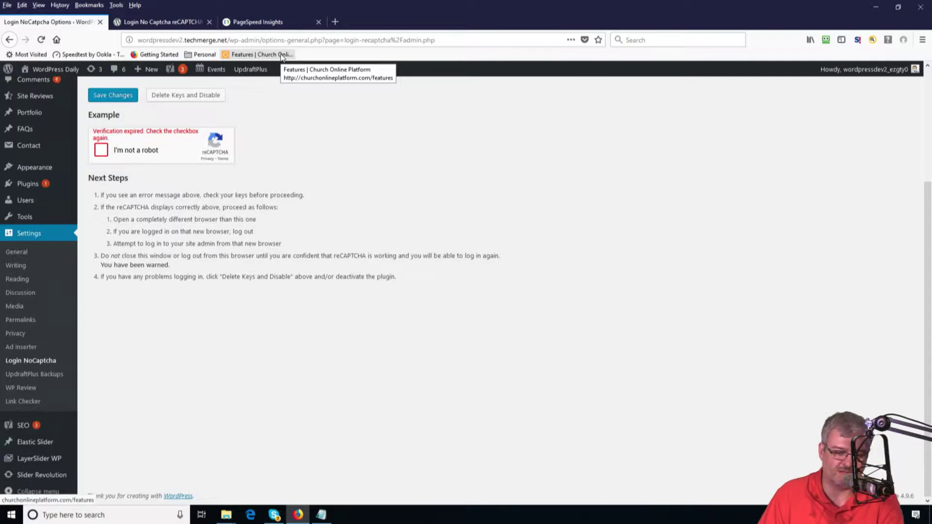
# Open Edit My Profile from the Howdy account menu.
pyautogui.click(874, 72)
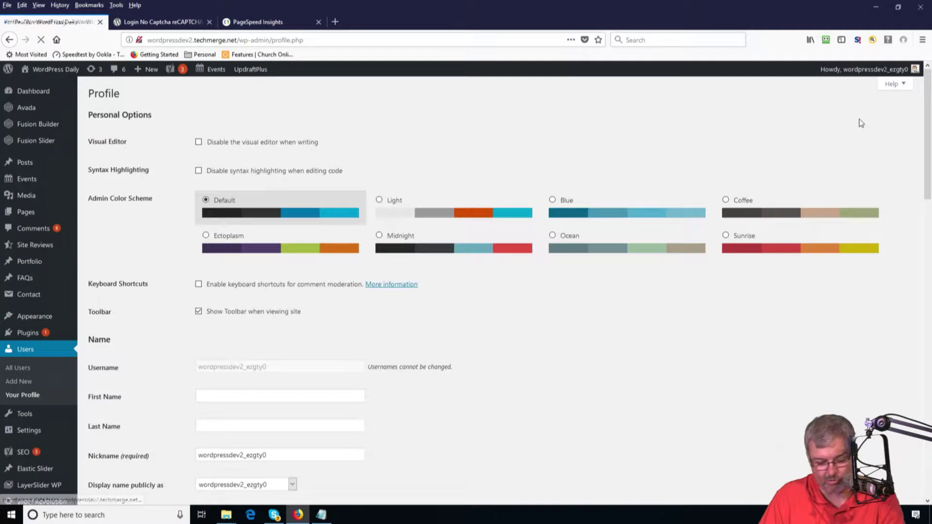
pyautogui.moveTo(874, 72)
pyautogui.click(876, 104)
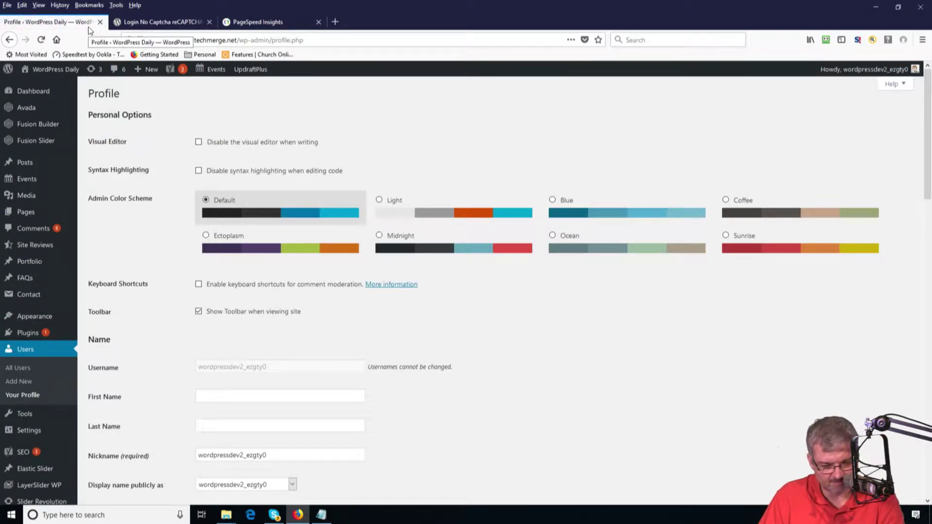
# Strip the admin path from the address to load the site's home page.
pyautogui.click(273, 42)
pyautogui.click(273, 42)
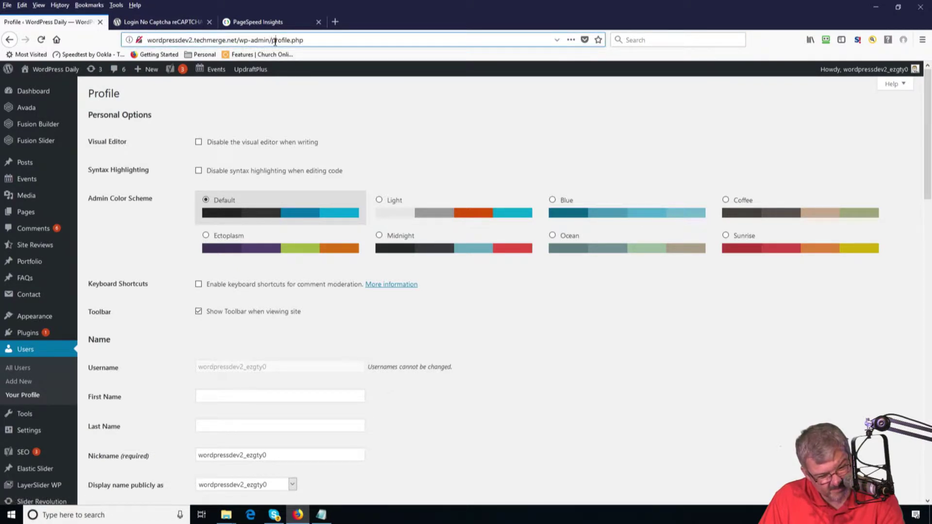
pyautogui.moveTo(243, 42); pyautogui.dragTo(380, 42)
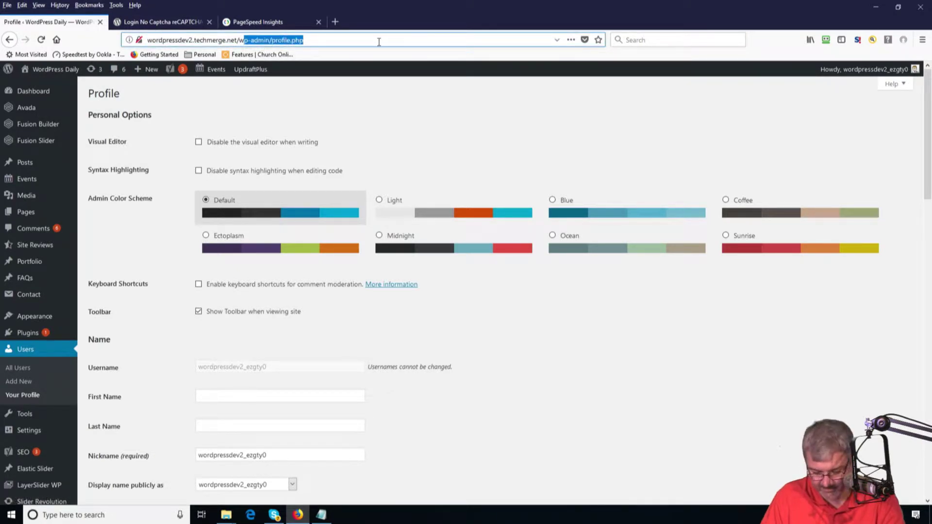
pyautogui.press('BackSpace')
pyautogui.press('BackSpace')
pyautogui.press('Return')
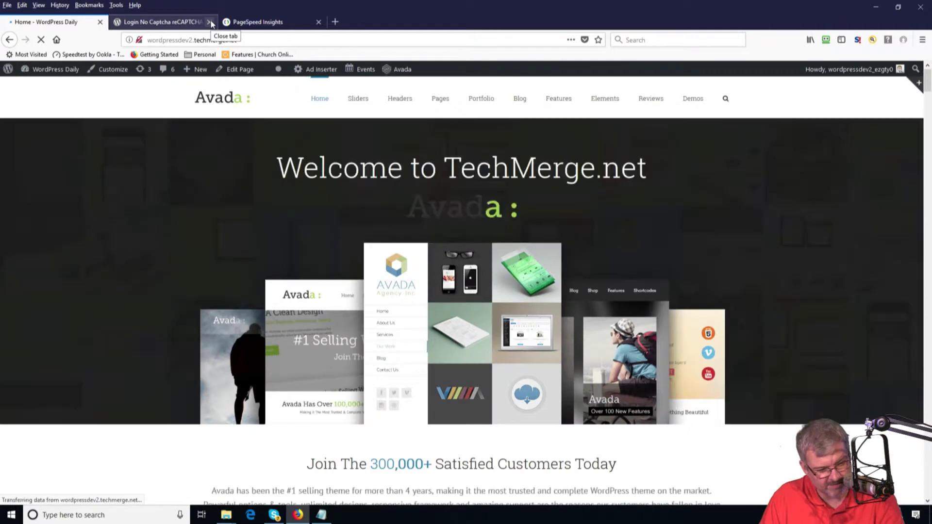
# Reach the profile page through the Howdy menu, then close that tab.
pyautogui.click(863, 73)
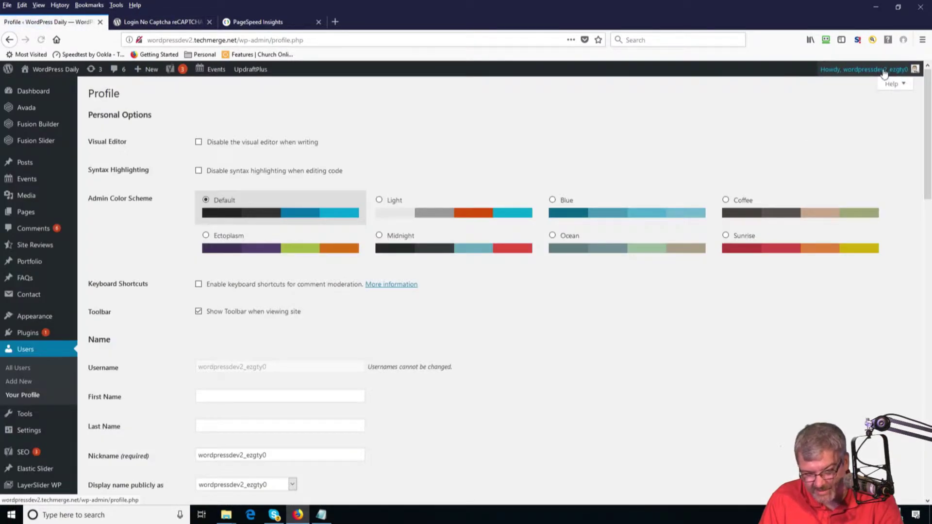
pyautogui.moveTo(865, 73)
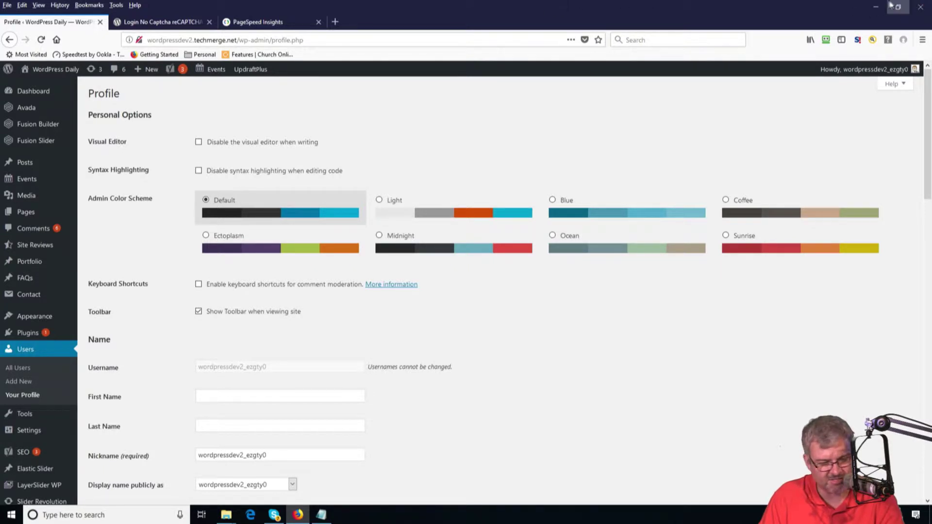
pyautogui.click(100, 22)
# In the other tab, load the wordpressdev2.techmerge.net home page from the address bar.
pyautogui.click(141, 24)
pyautogui.click(258, 54)
pyautogui.click(244, 41)
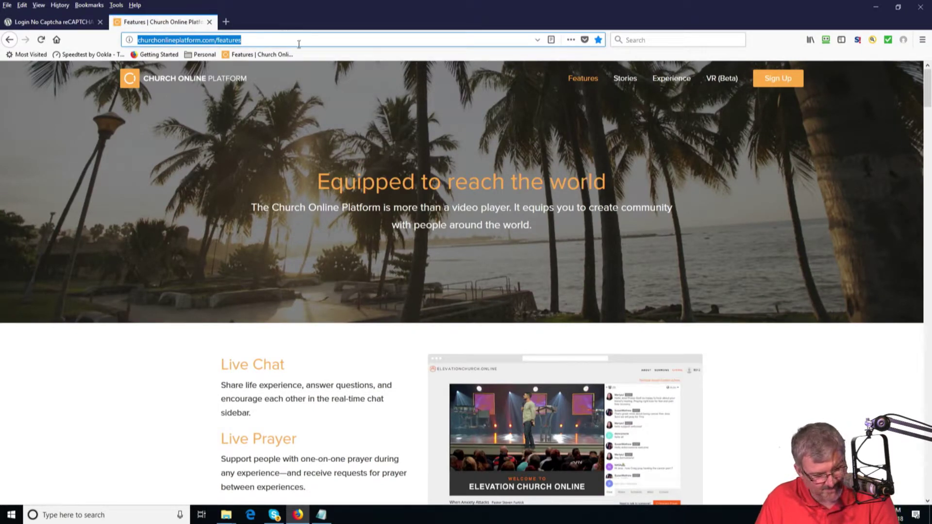
pyautogui.write('word')
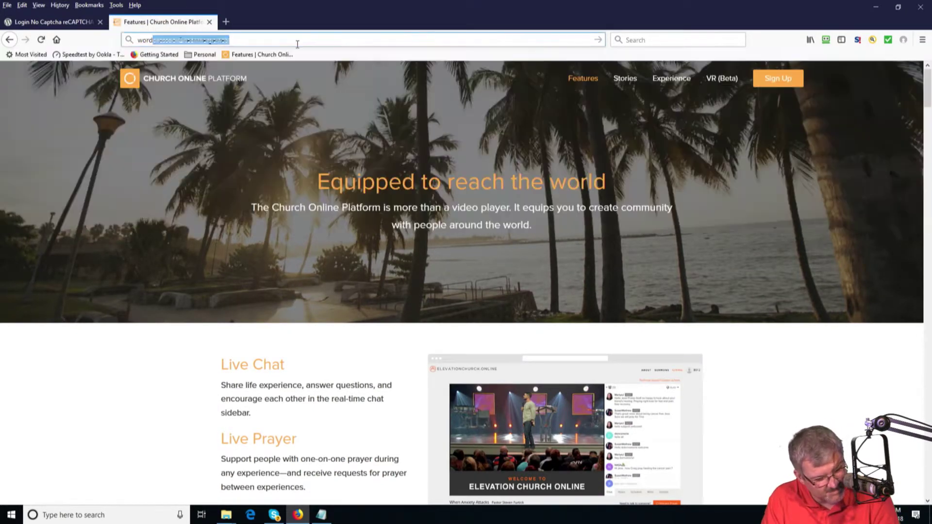
pyautogui.press('Return')
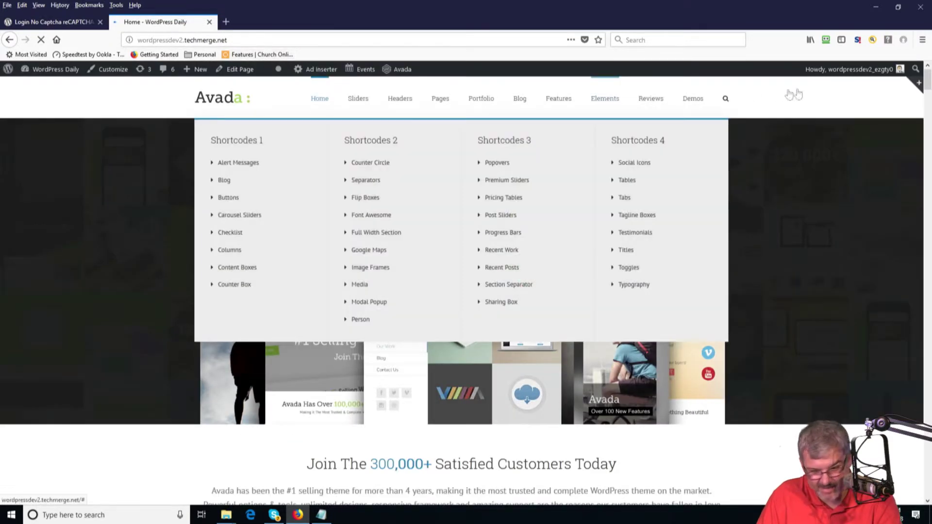
# Log out of the site through the Howdy account menu.
pyautogui.click(872, 68)
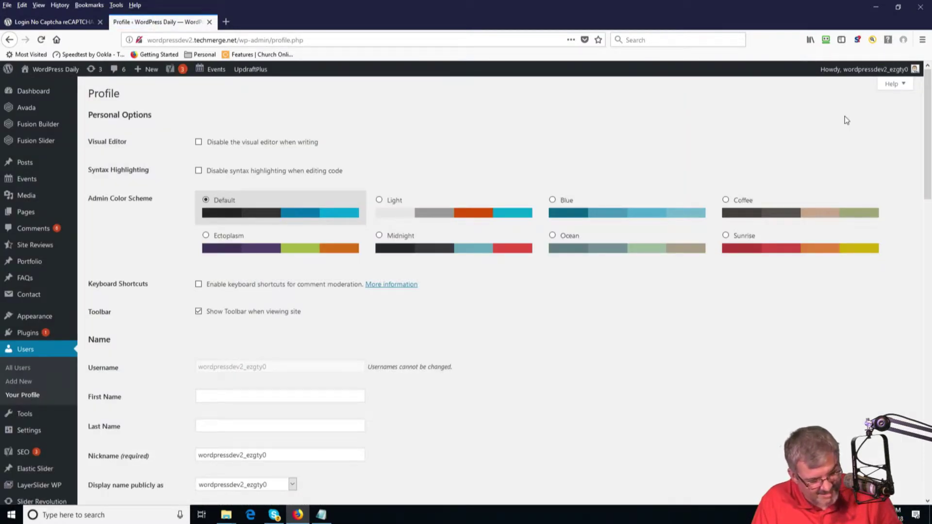
pyautogui.moveTo(865, 72)
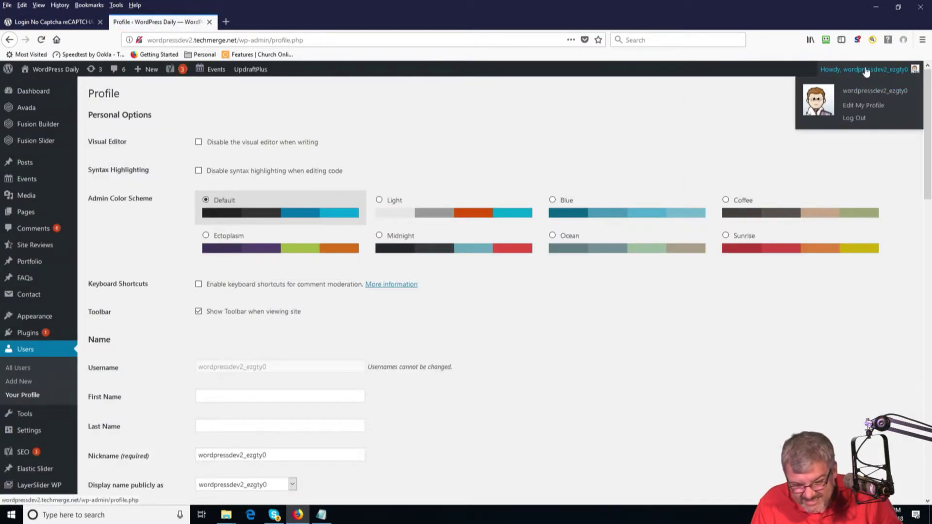
pyautogui.click(858, 119)
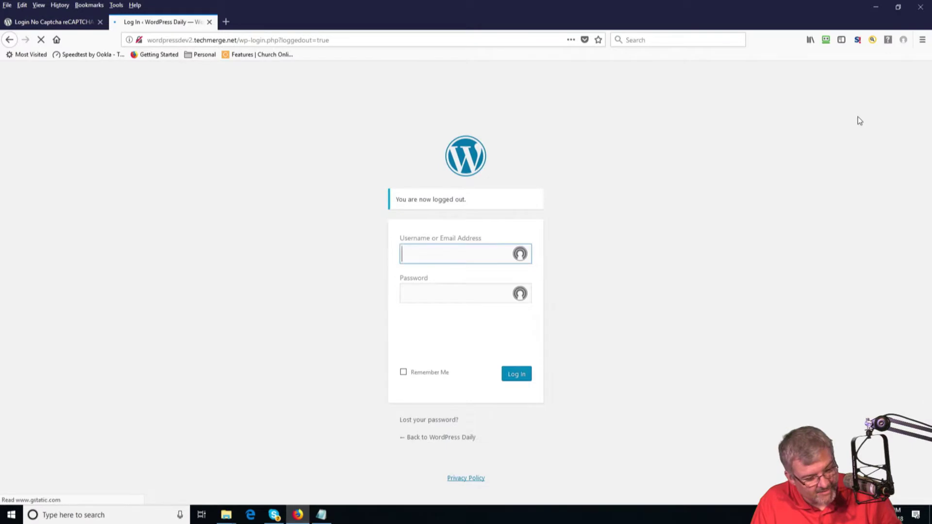
# Remove ?loggedout=true from the login URL and reload the plain login page.
pyautogui.click(345, 40)
pyautogui.click(282, 39)
pyautogui.moveTo(282, 40); pyautogui.dragTo(409, 42)
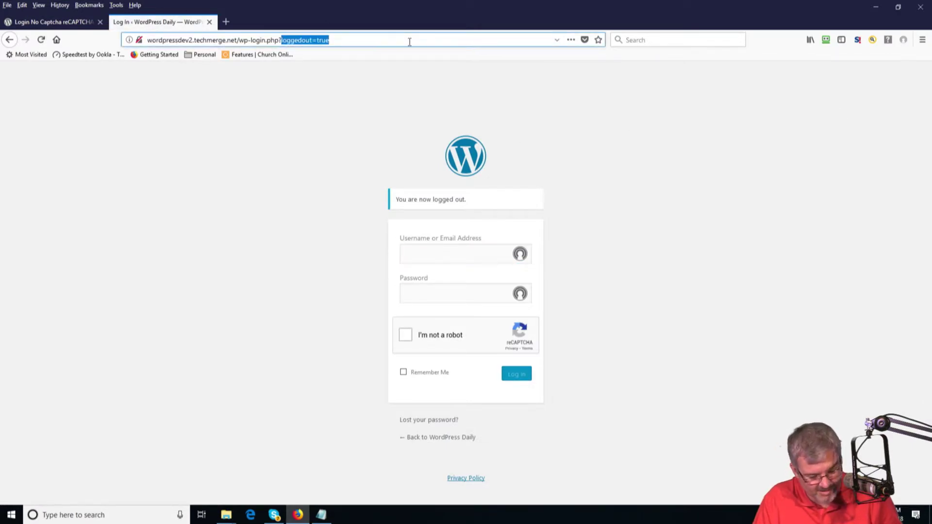
pyautogui.press('BackSpace')
pyautogui.press('BackSpace')
pyautogui.press('Return')
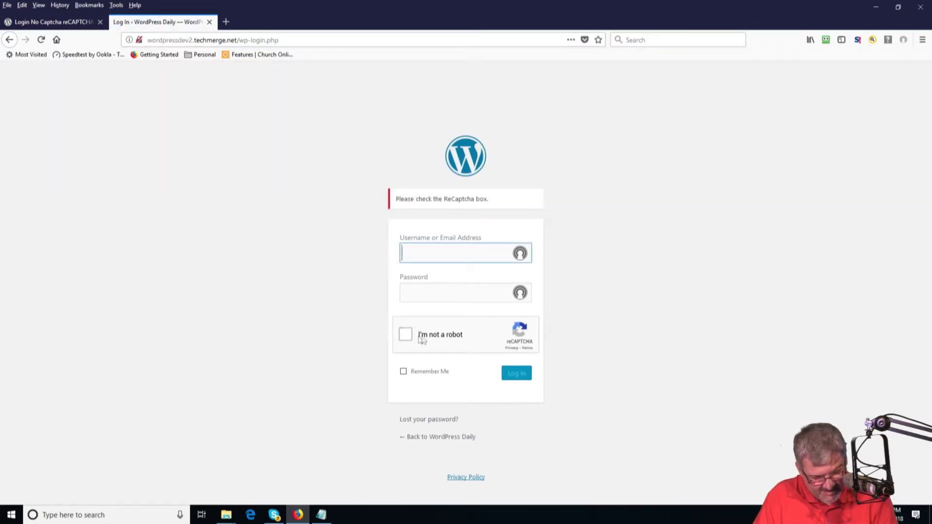
# Show RoboForm's options for the WordPressDev 2 saved login.
pyautogui.click(825, 39)
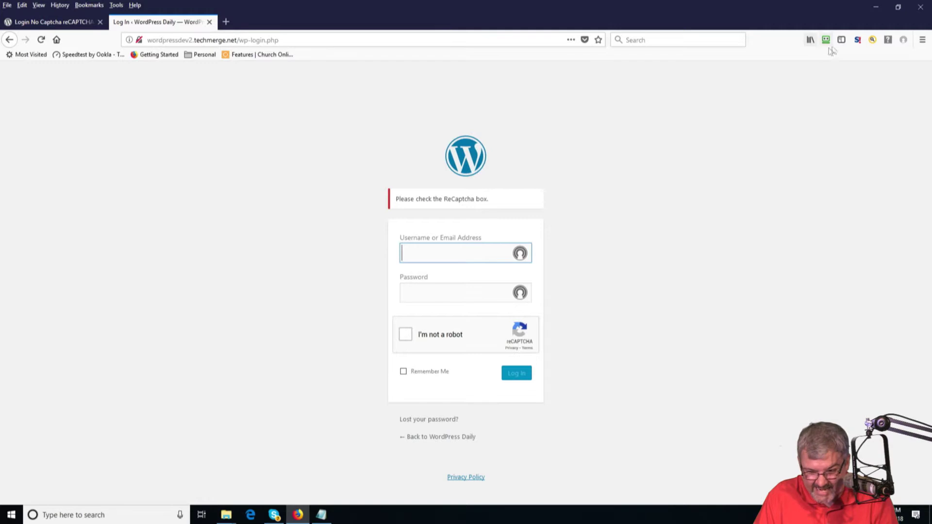
pyautogui.click(826, 40)
pyautogui.click(823, 136)
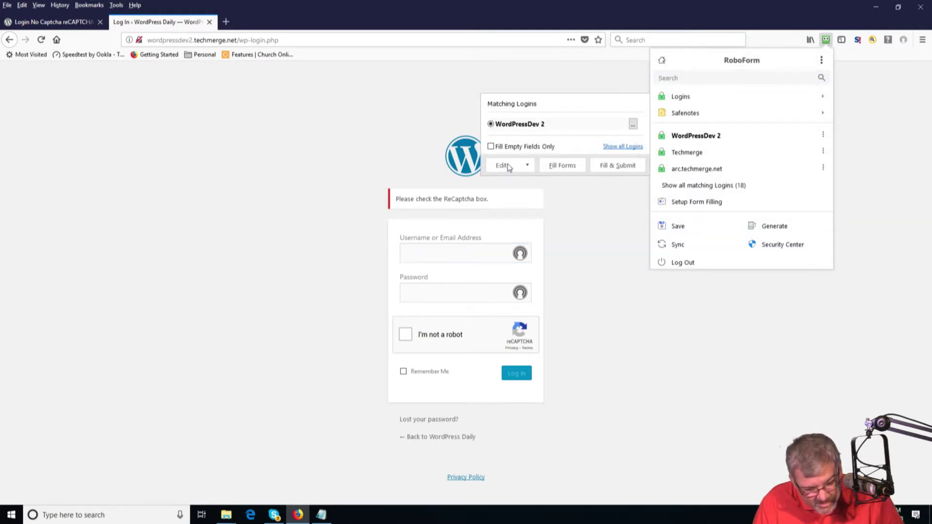
# Fill the WordPressDev 2 credentials, tick 'I'm not a robot', and log in.
pyautogui.click(563, 165)
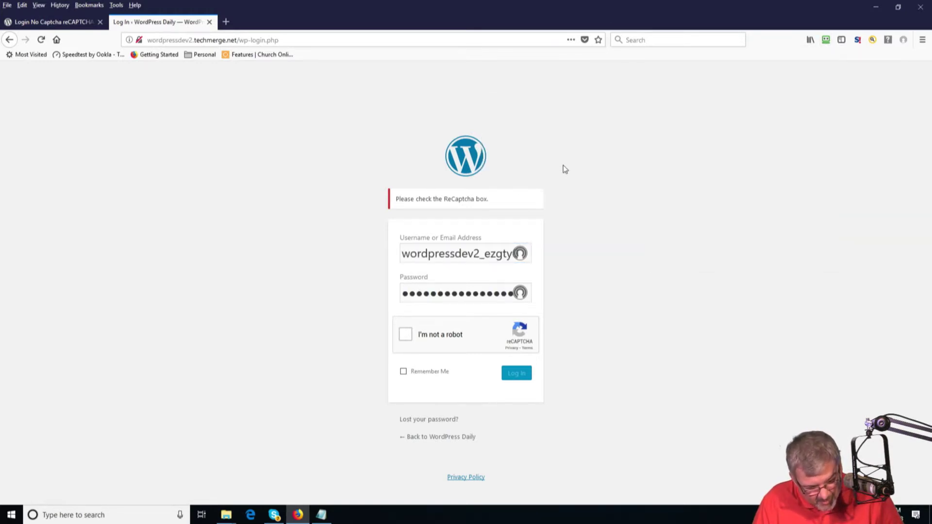
pyautogui.click(405, 334)
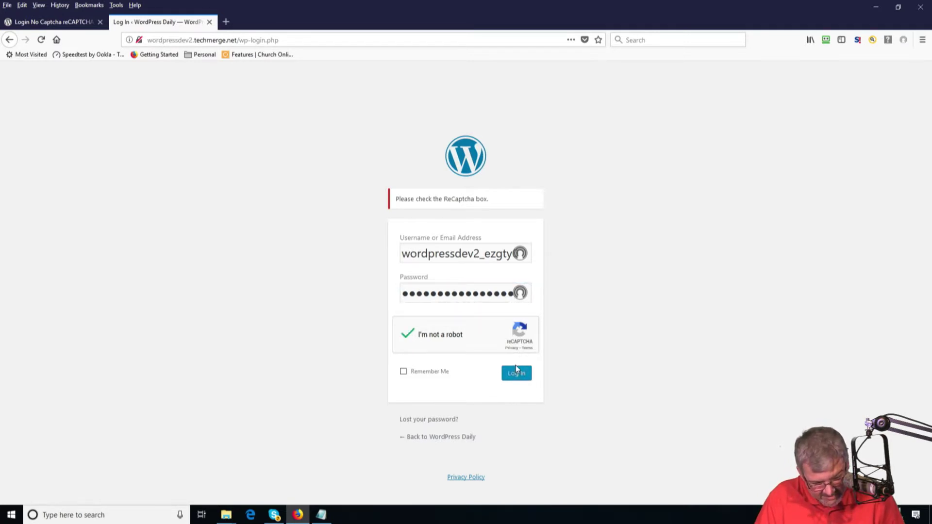
pyautogui.click(517, 372)
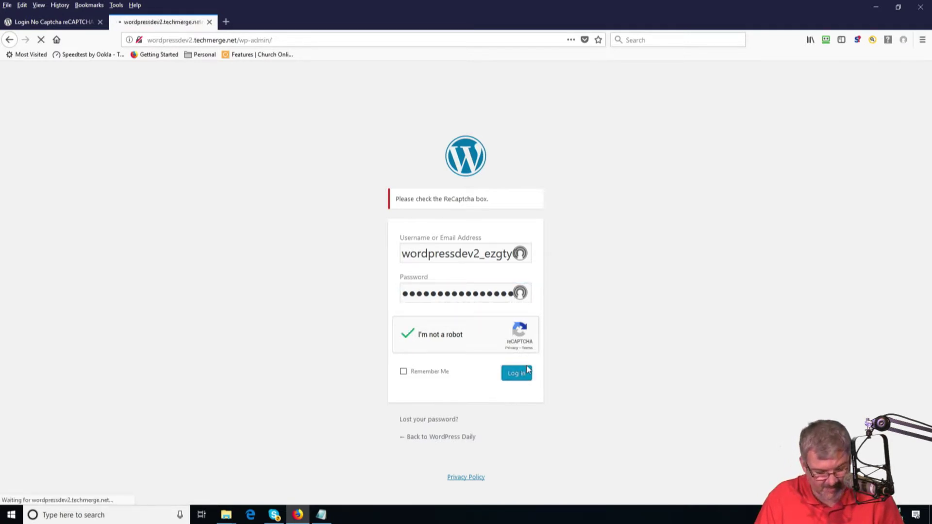